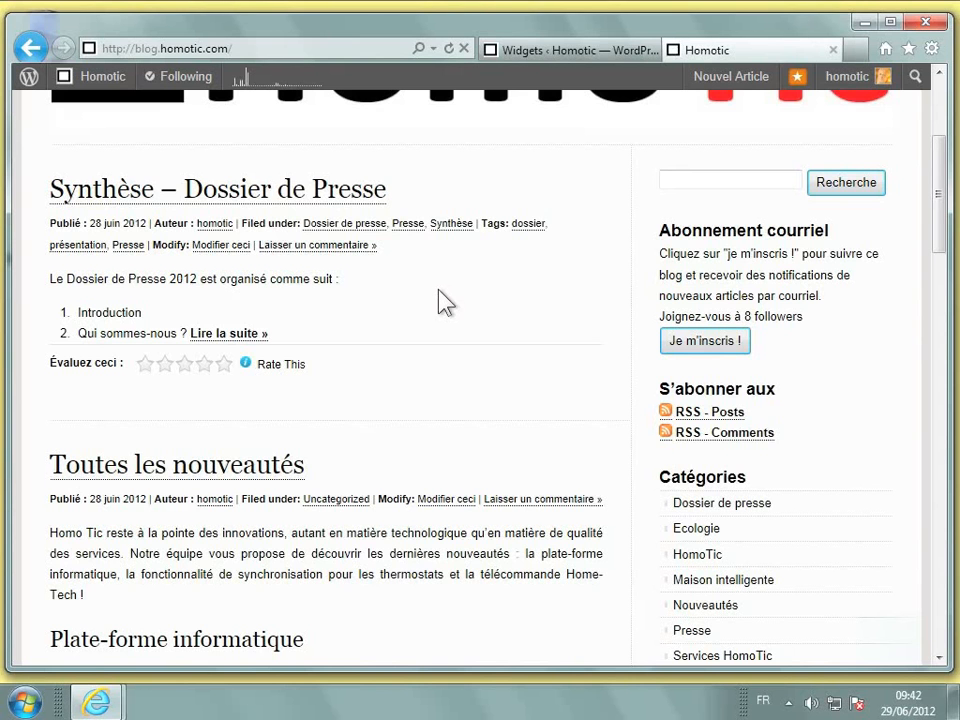
- Return to the Widgets administration page and remove the existing Catégories widget from the Sidebar area
scroll(445, 302, up, 1)
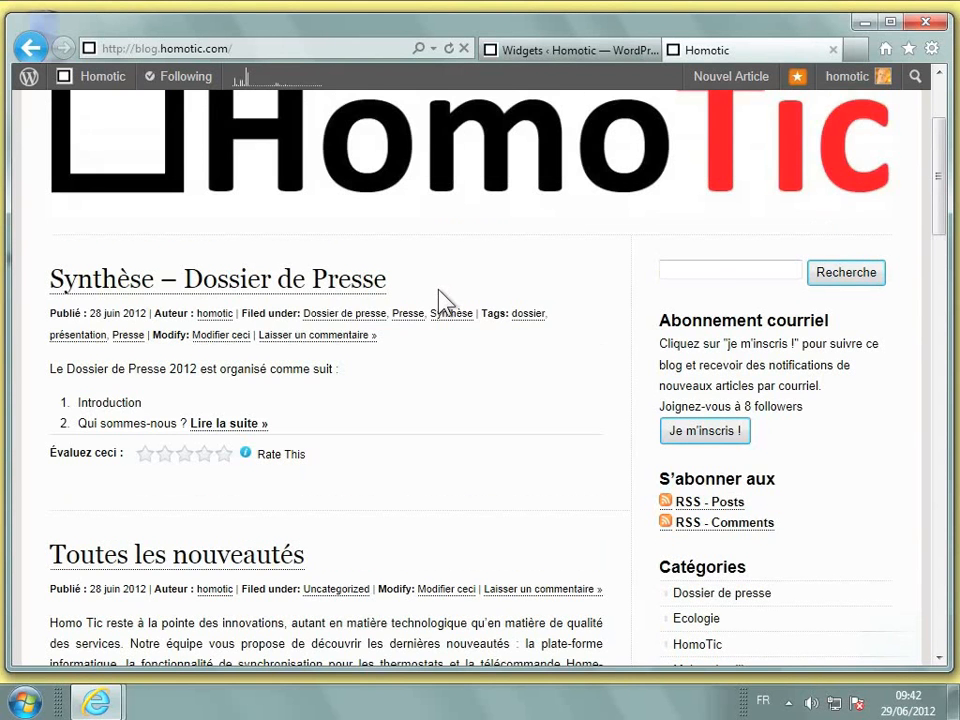
scroll(445, 302, down, 1)
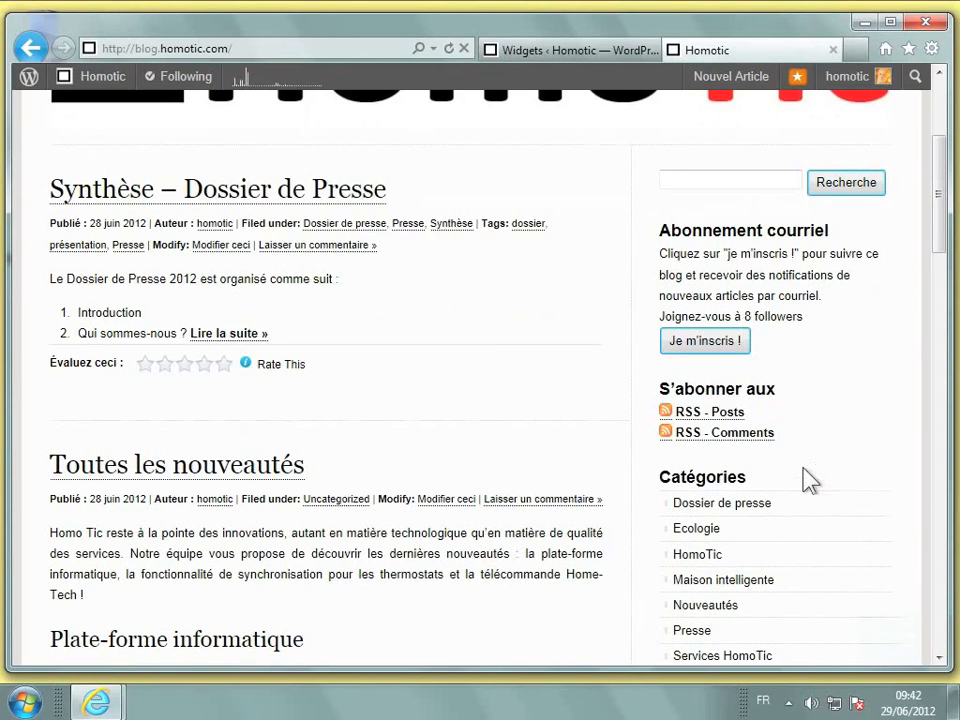
scroll(810, 478, down, 2)
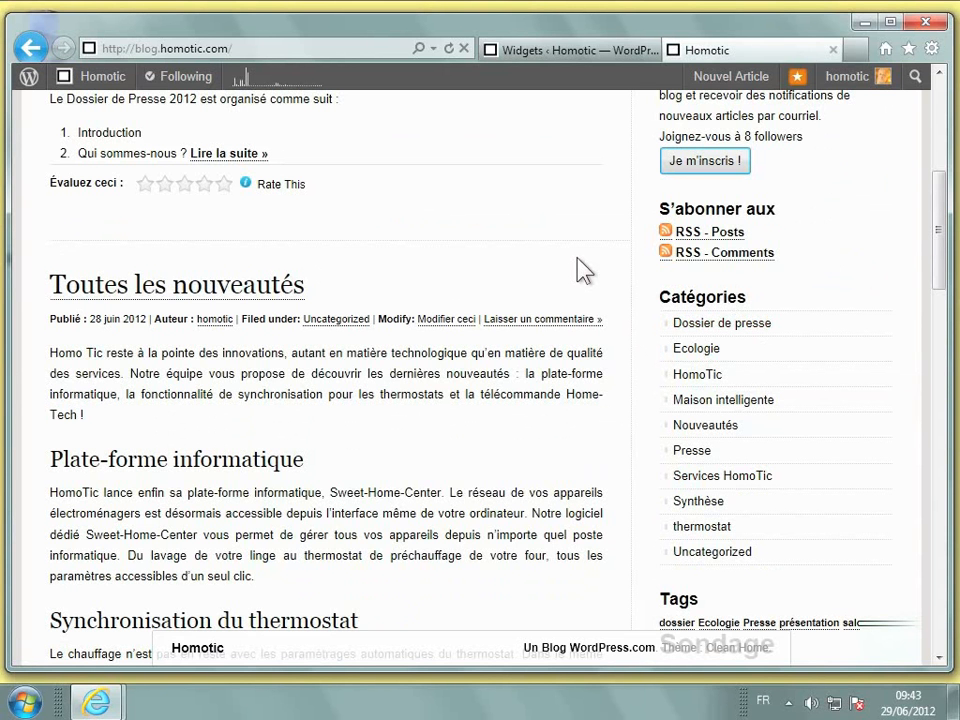
click(529, 56)
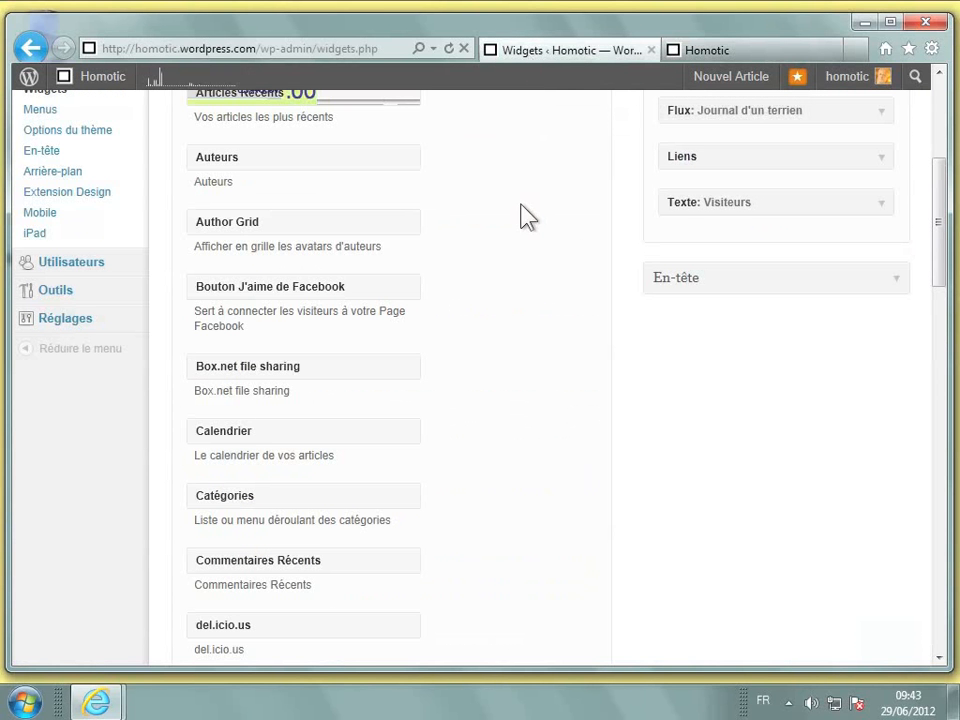
scroll(529, 214, up, 3)
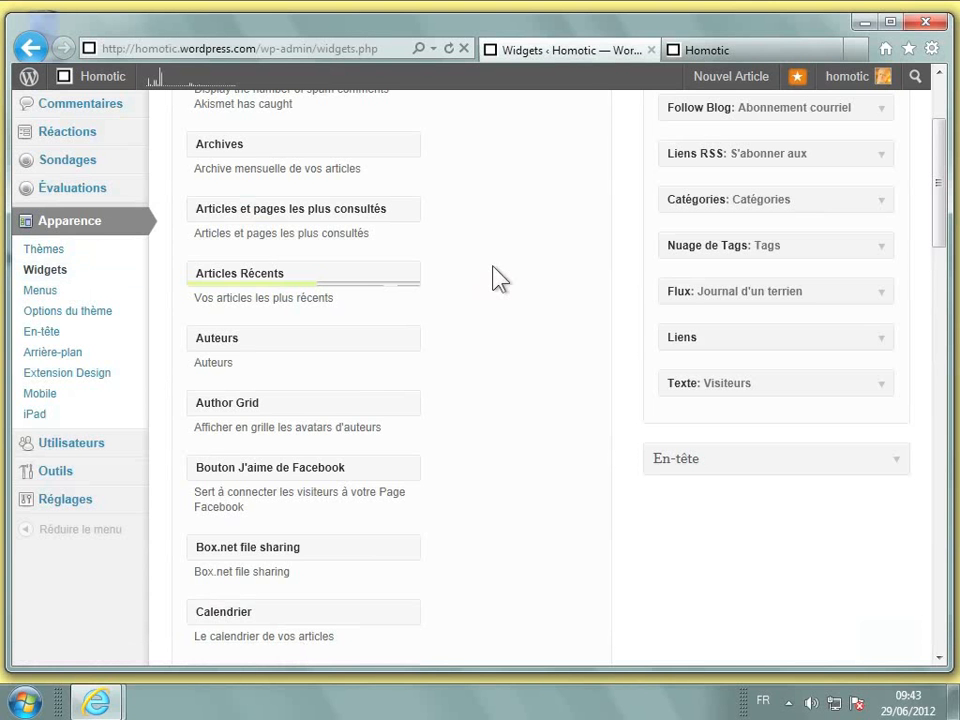
scroll(500, 279, up, 2)
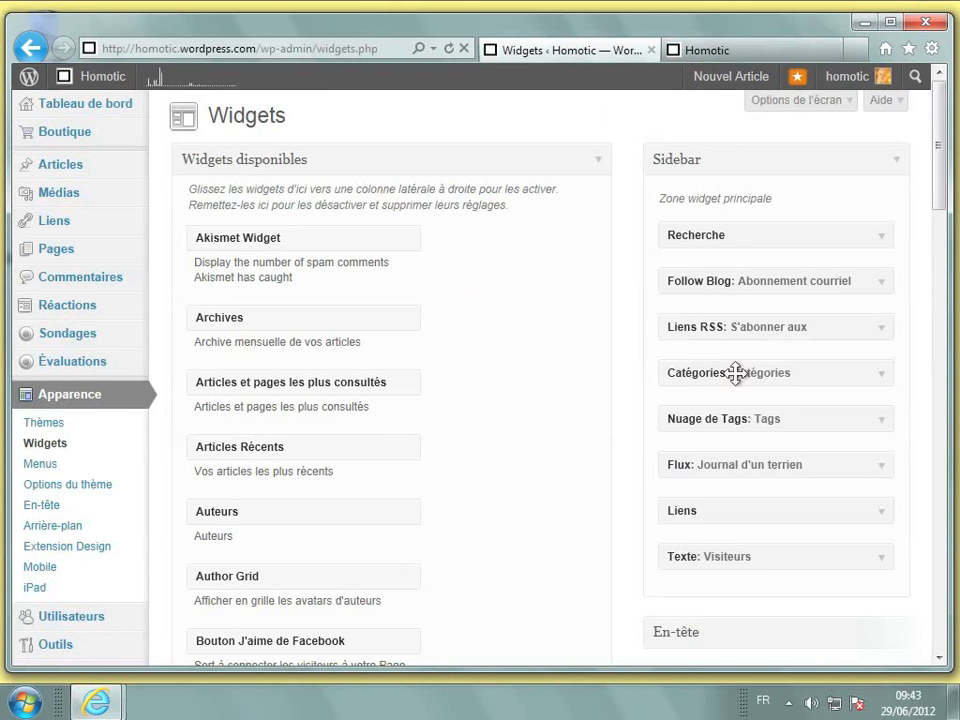
drag(736, 373, 371, 434)
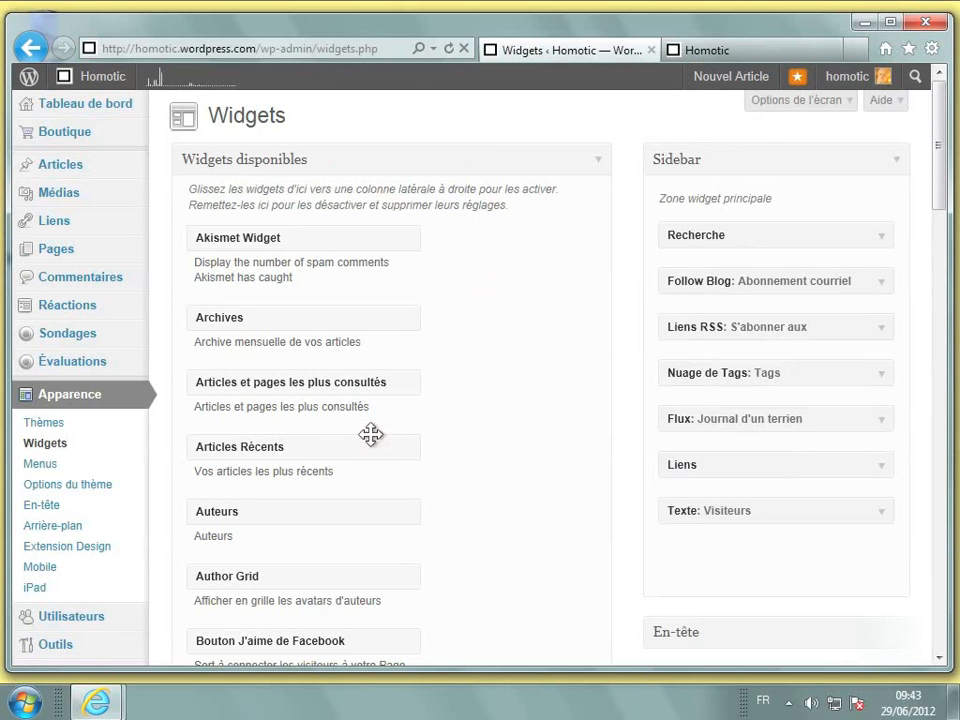
- Add a new Catégories widget to the Sidebar and place it directly below the Recherche widget
scroll(371, 434, down, 4)
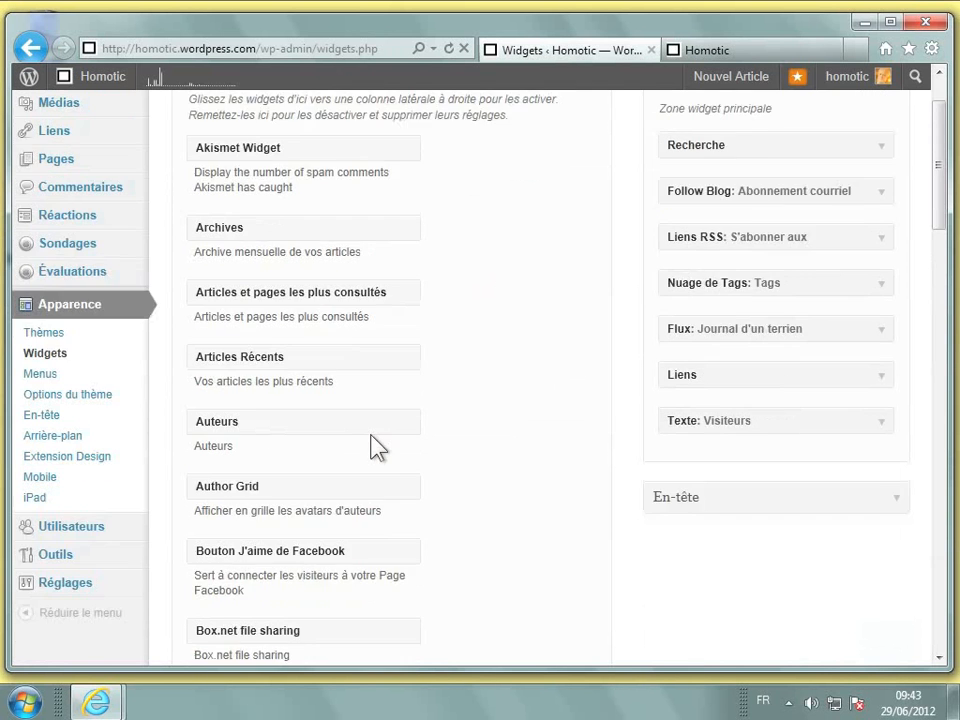
scroll(371, 434, down, 1)
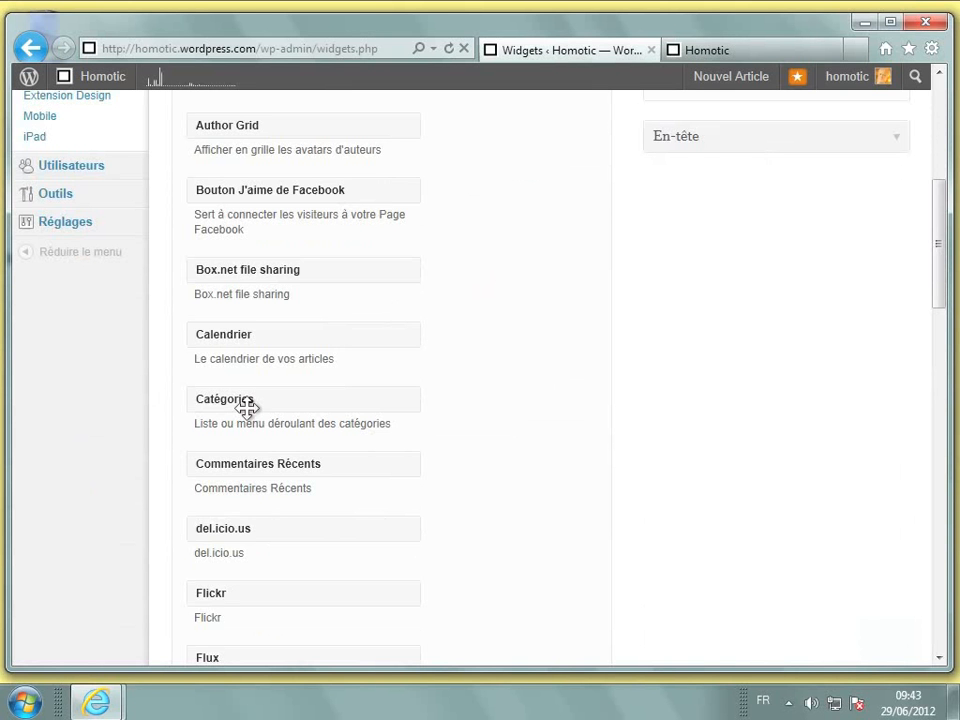
drag(247, 407, 716, 114)
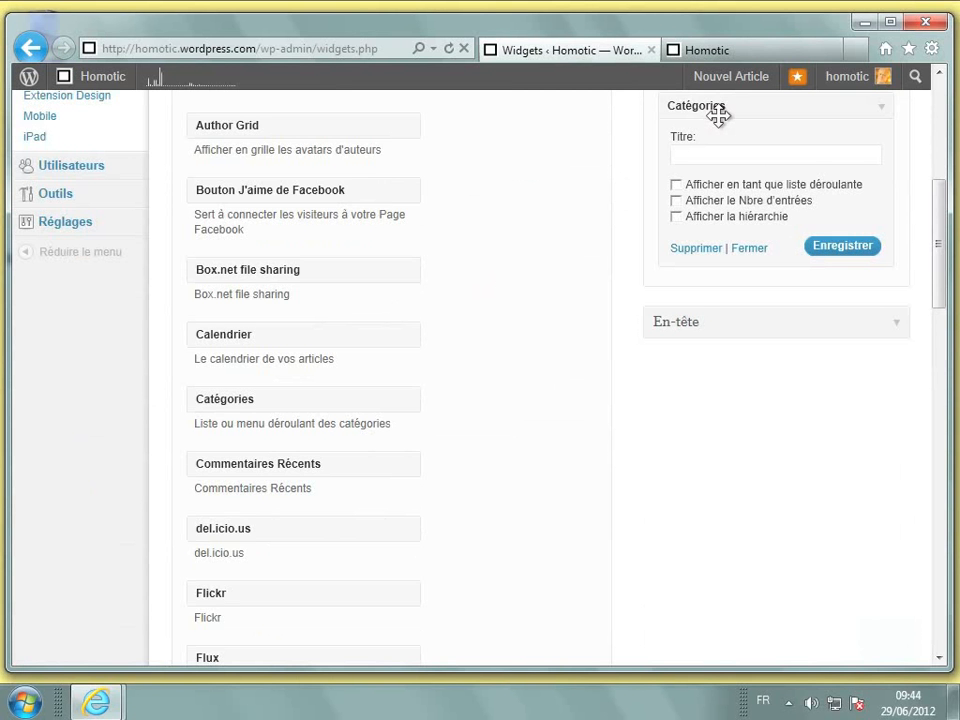
scroll(718, 116, up, 3)
scroll(720, 127, up, 2)
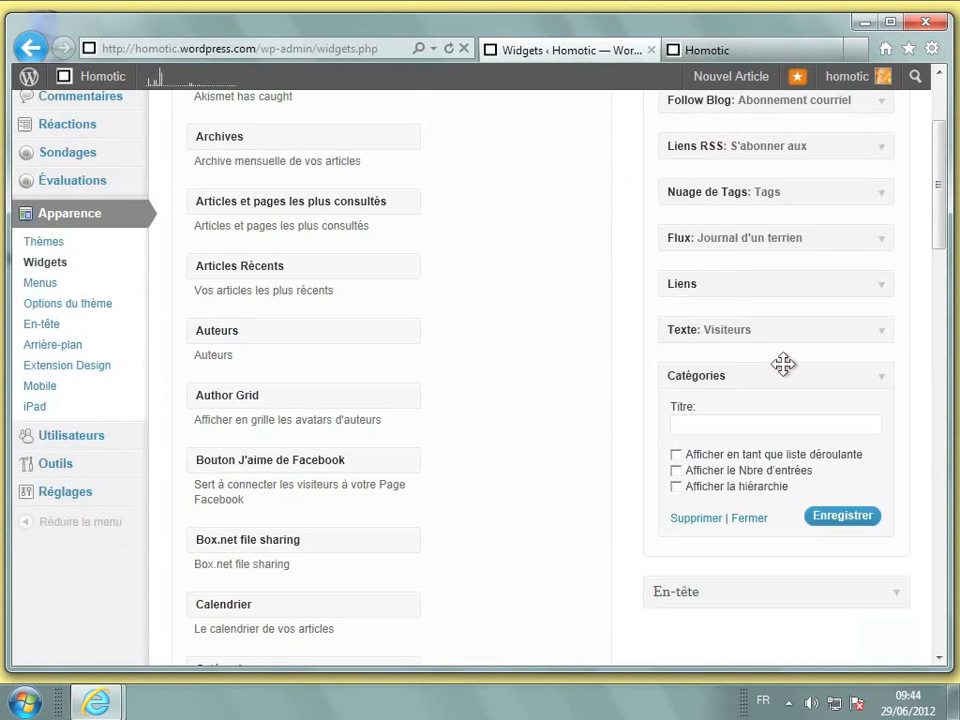
drag(783, 364, 792, 228)
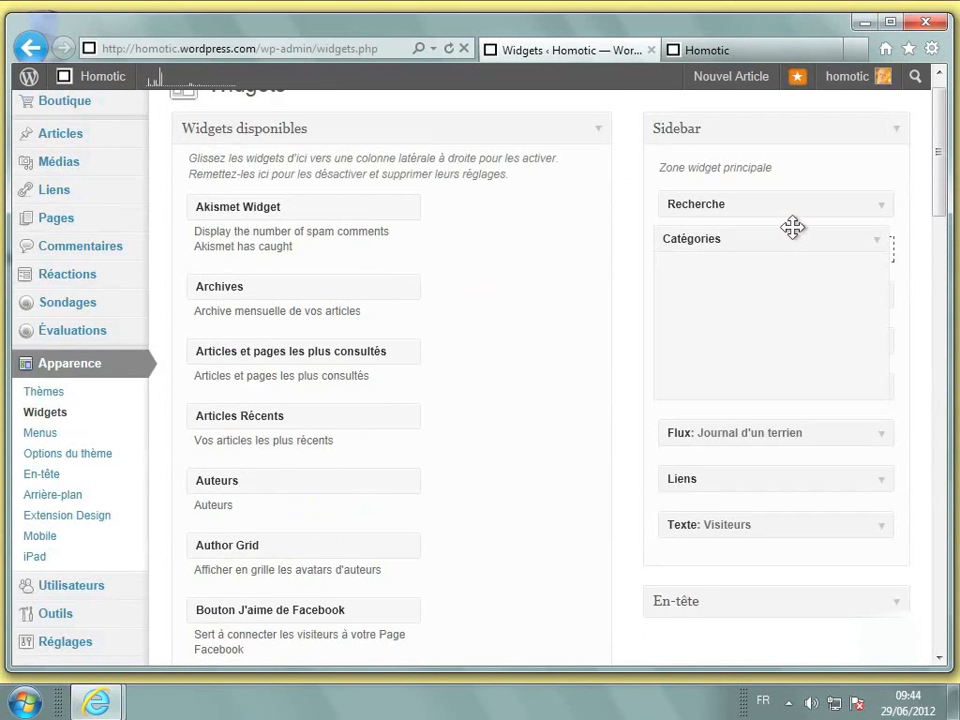
drag(792, 228, 793, 240)
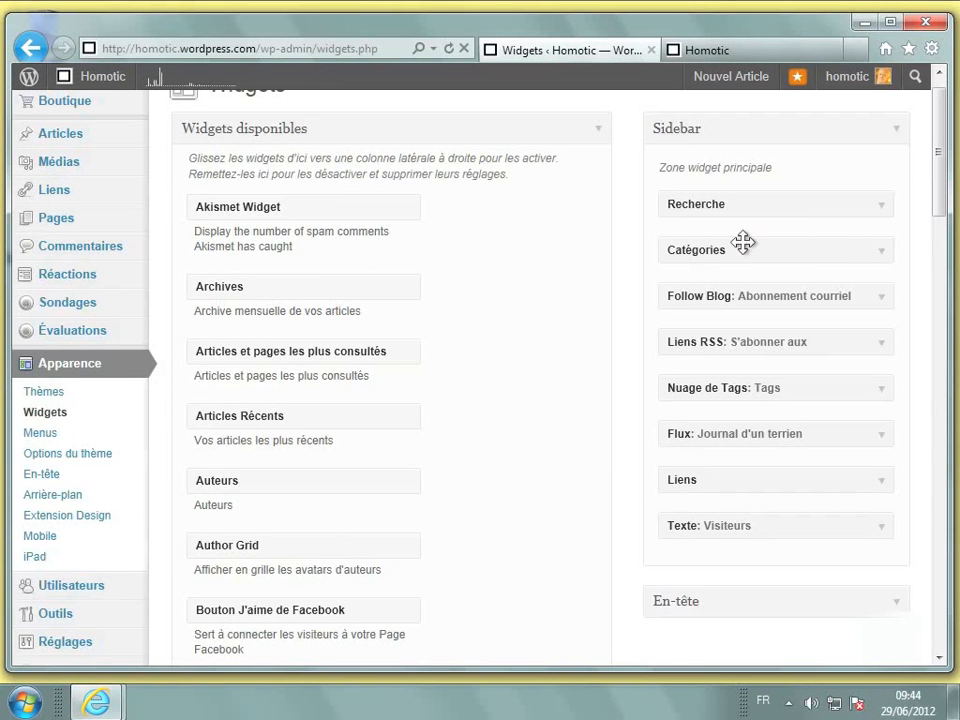
- Title the Catégories widget "Catégories", enable "Afficher en tant que liste déroulante" and save it
click(881, 252)
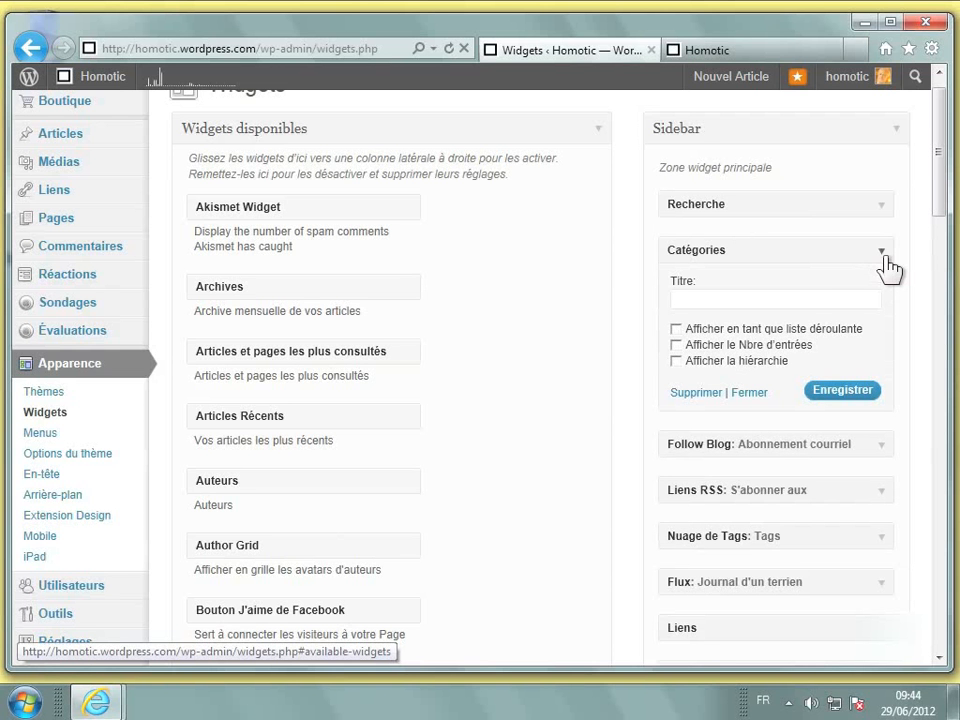
click(791, 306)
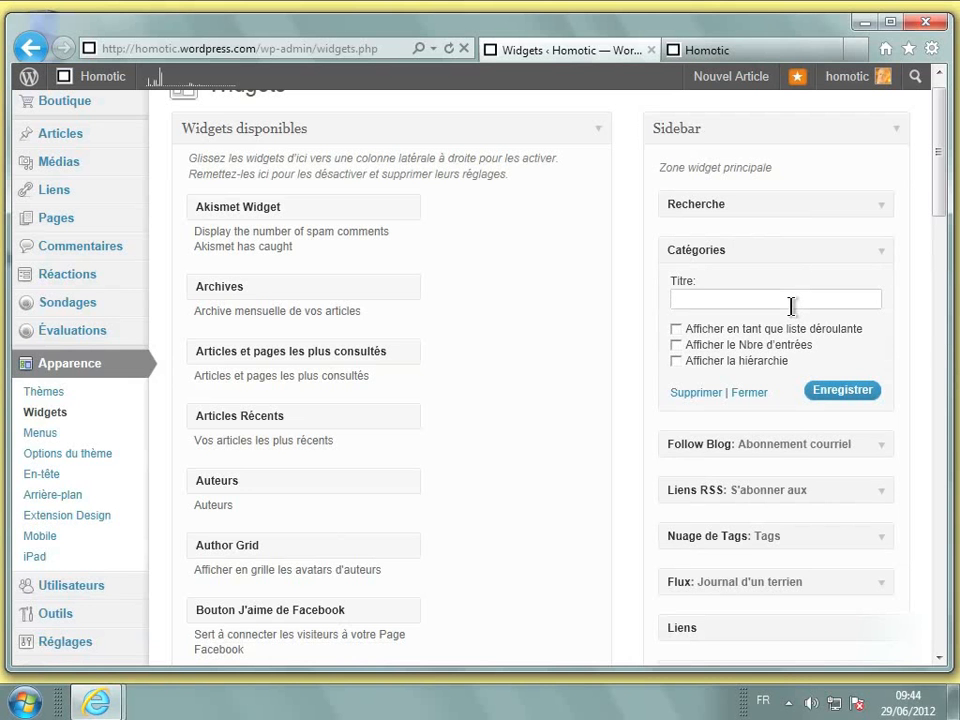
text(Catégories)
click(691, 55)
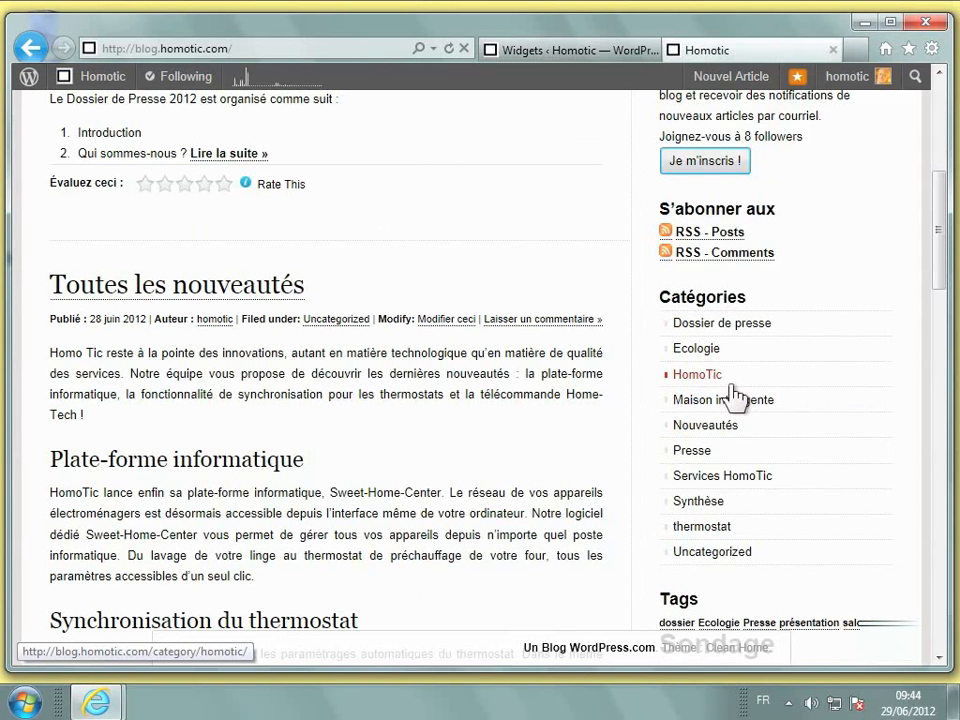
click(596, 55)
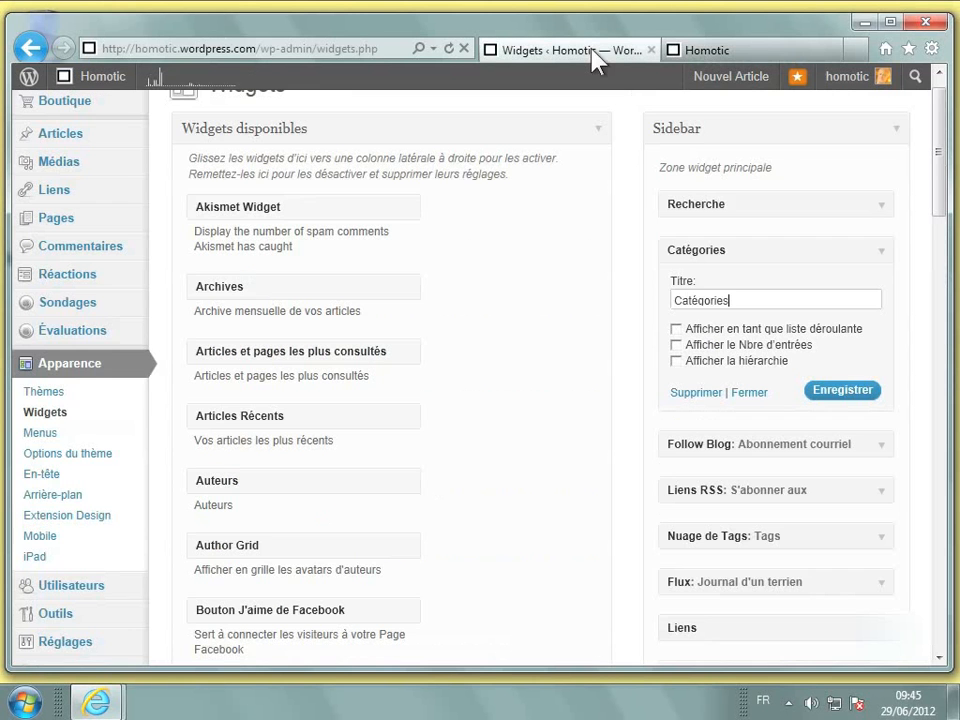
click(676, 331)
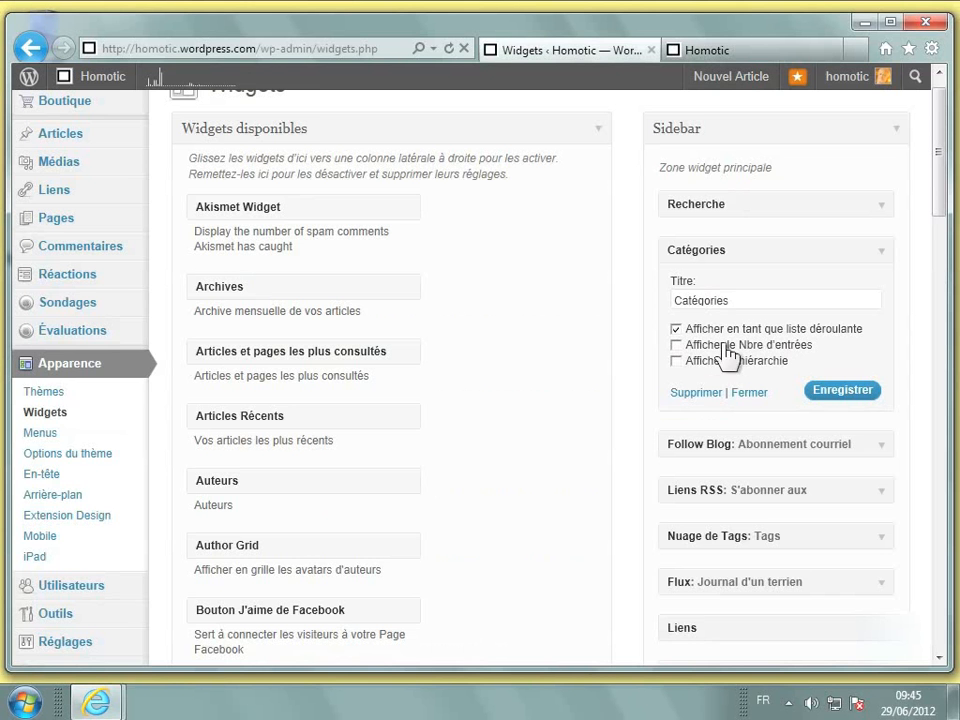
click(843, 397)
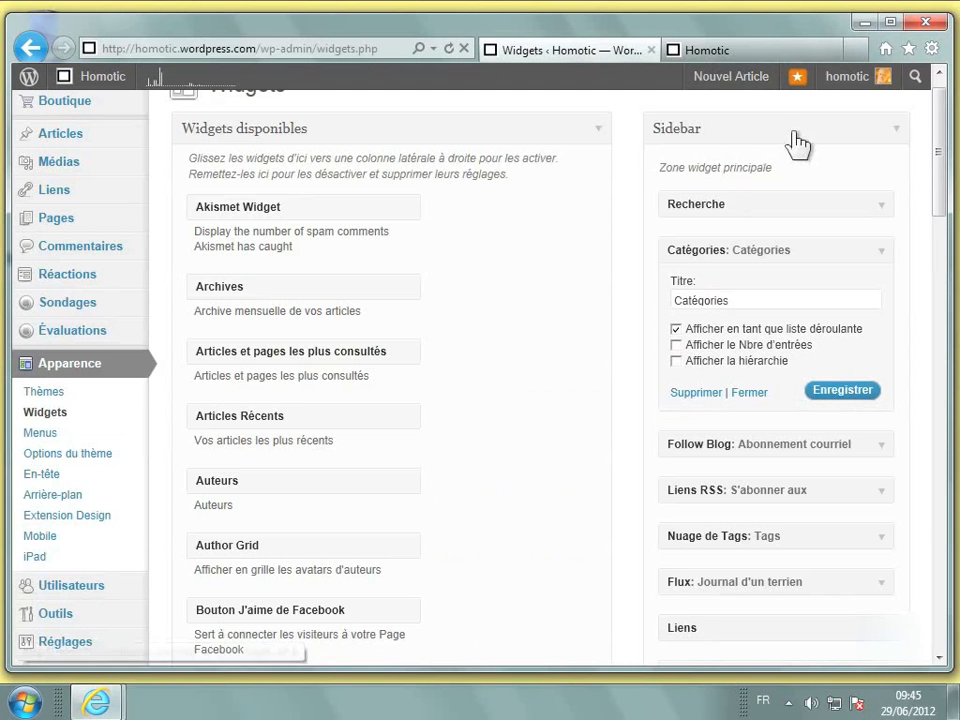
- Refresh the Homotic blog page and examine the category drop-down list in its sidebar
click(793, 63)
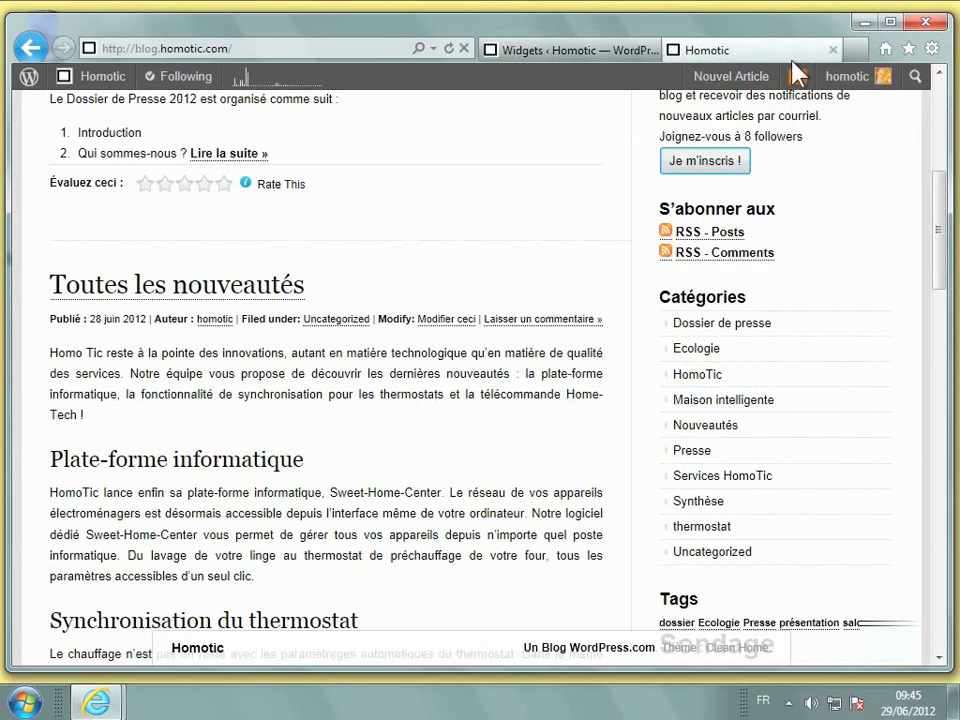
click(448, 50)
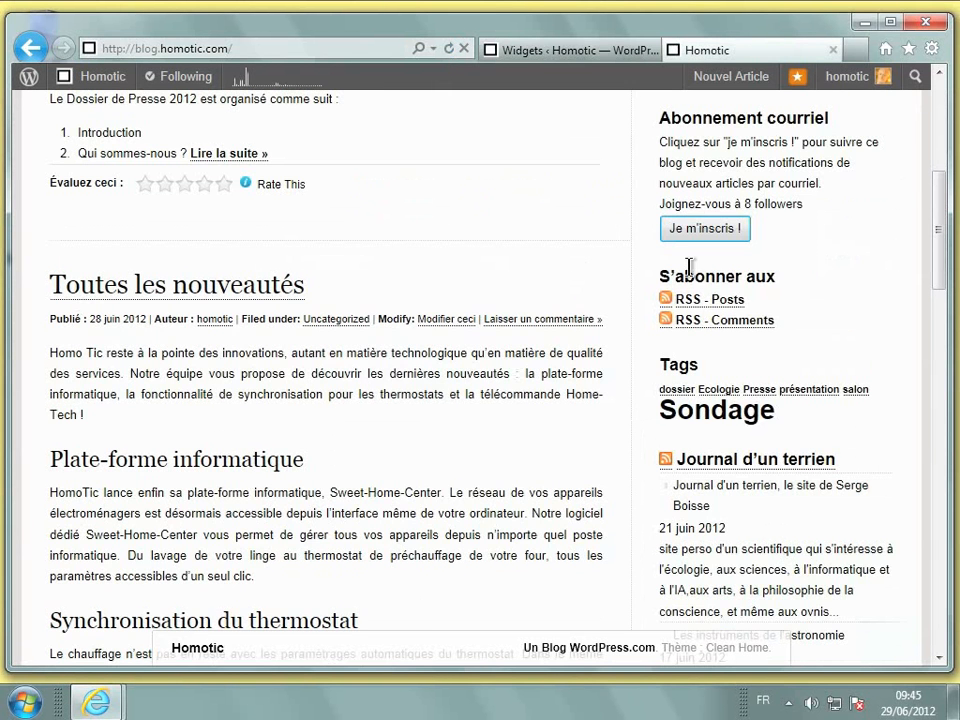
scroll(688, 267, up, 1)
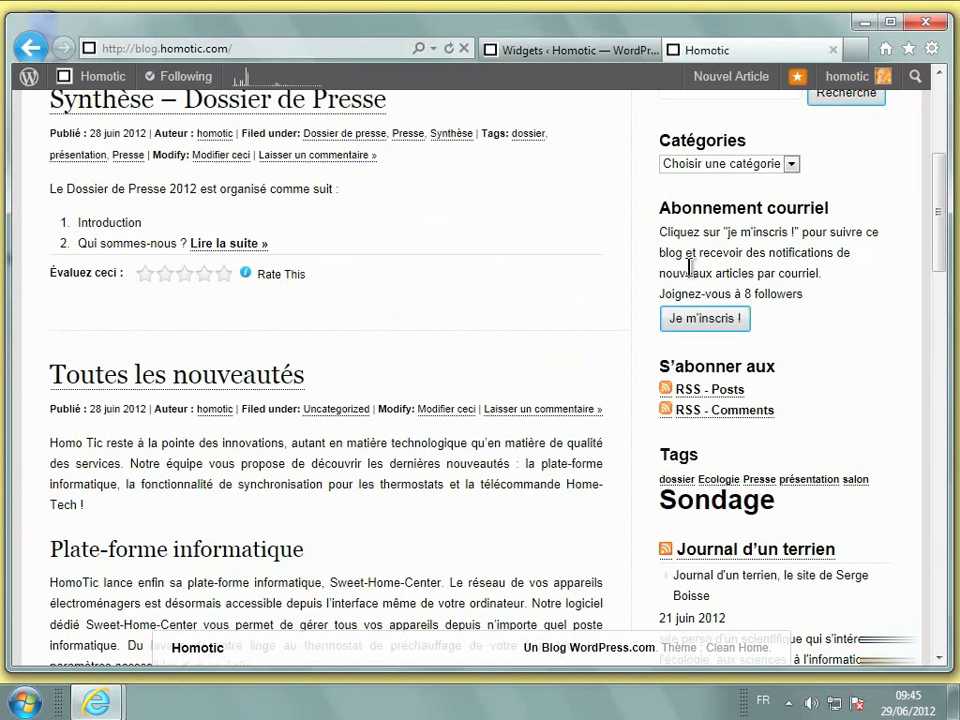
click(736, 170)
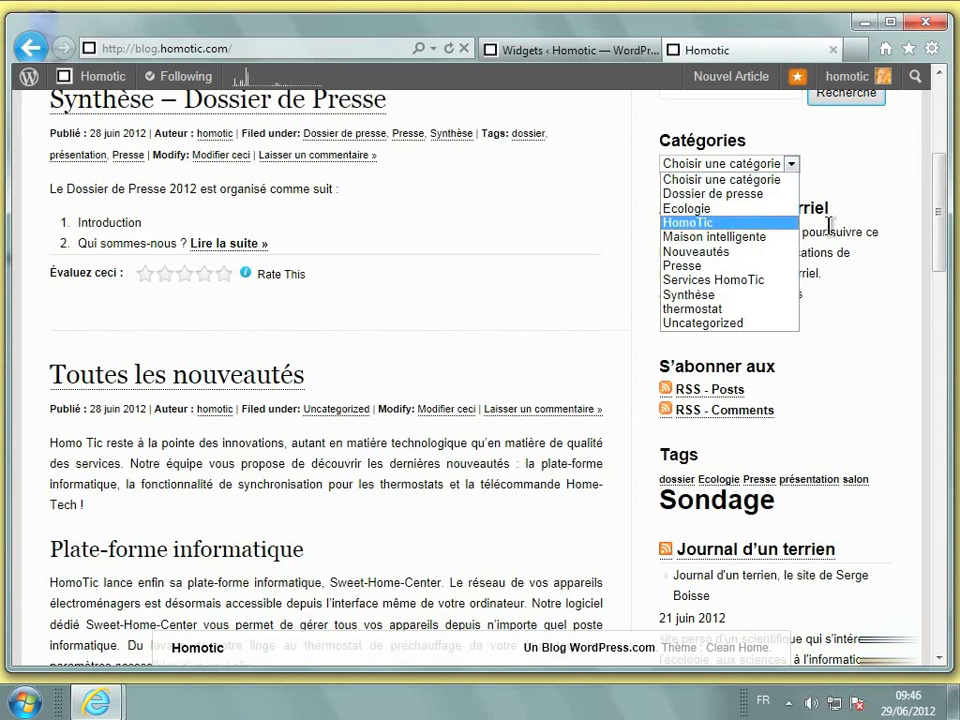
click(829, 226)
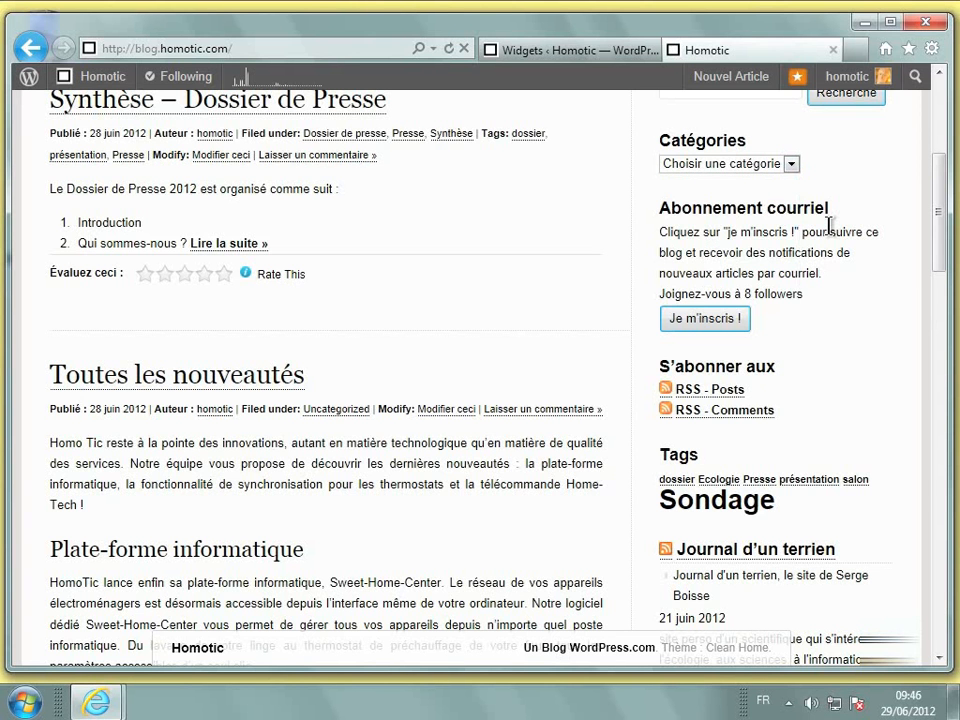
- Return to the Widgets administration page and add the Nuage de Catégories widget to the Sidebar, directly below Catégories
click(620, 55)
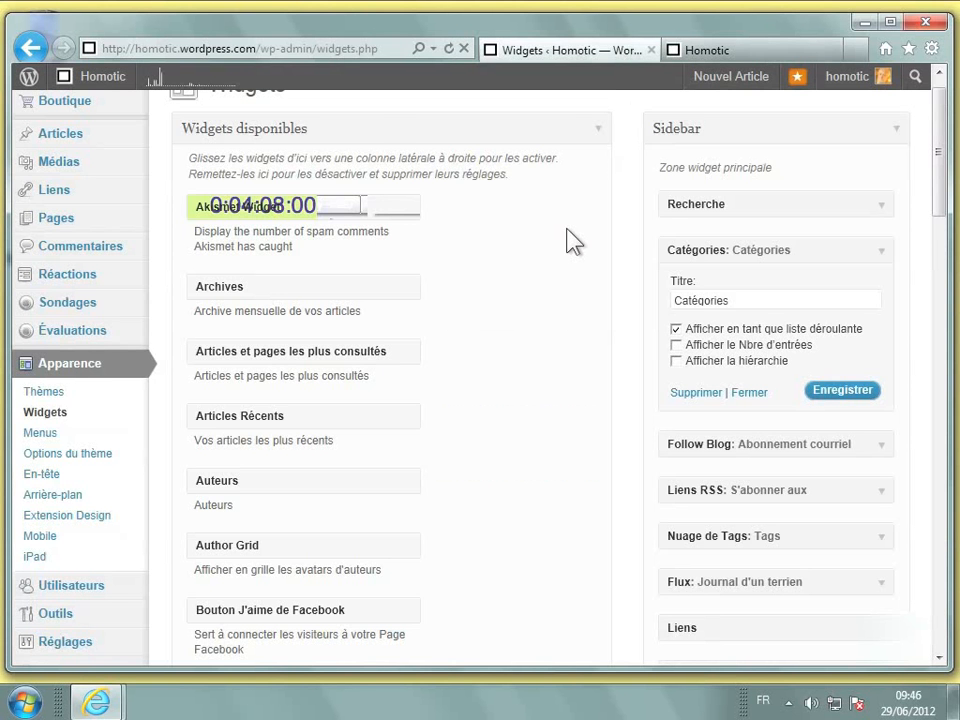
scroll(566, 240, down, 5)
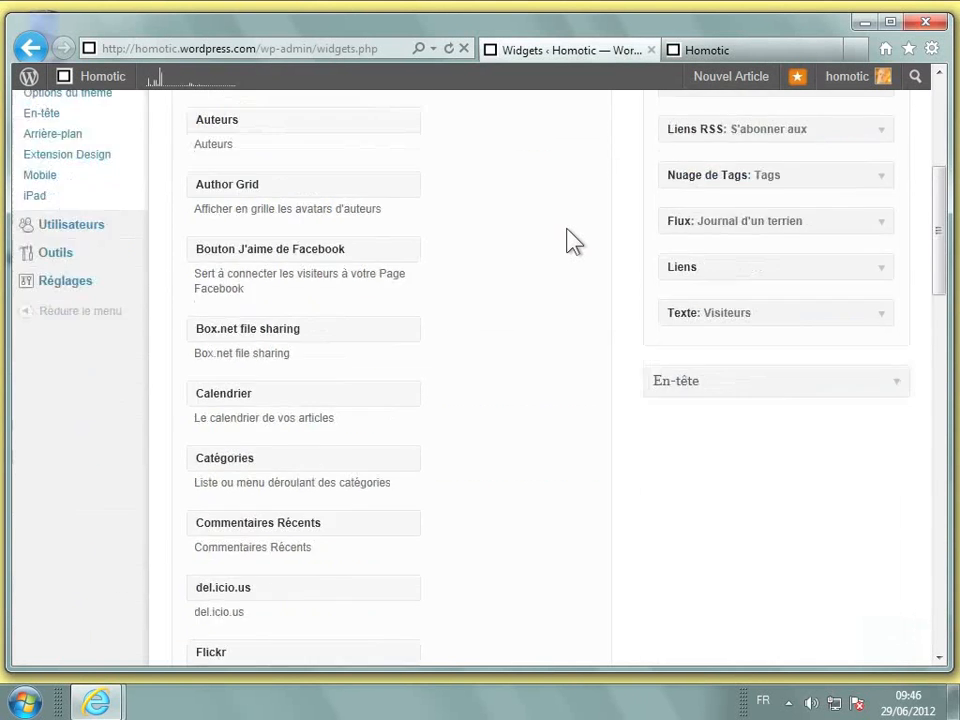
scroll(566, 240, down, 5)
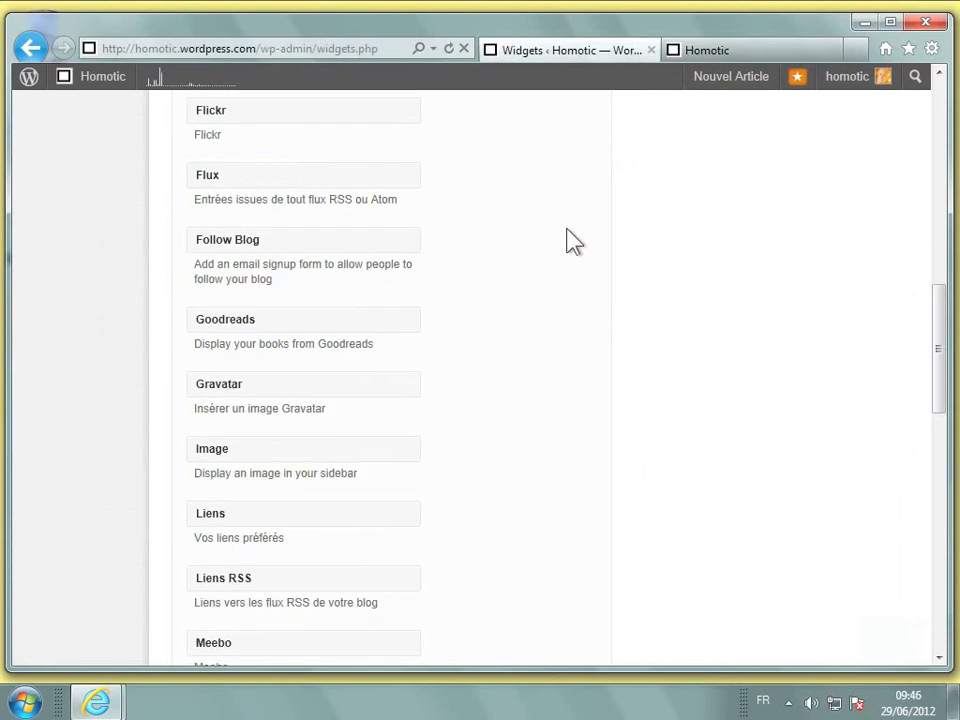
scroll(566, 240, down, 3)
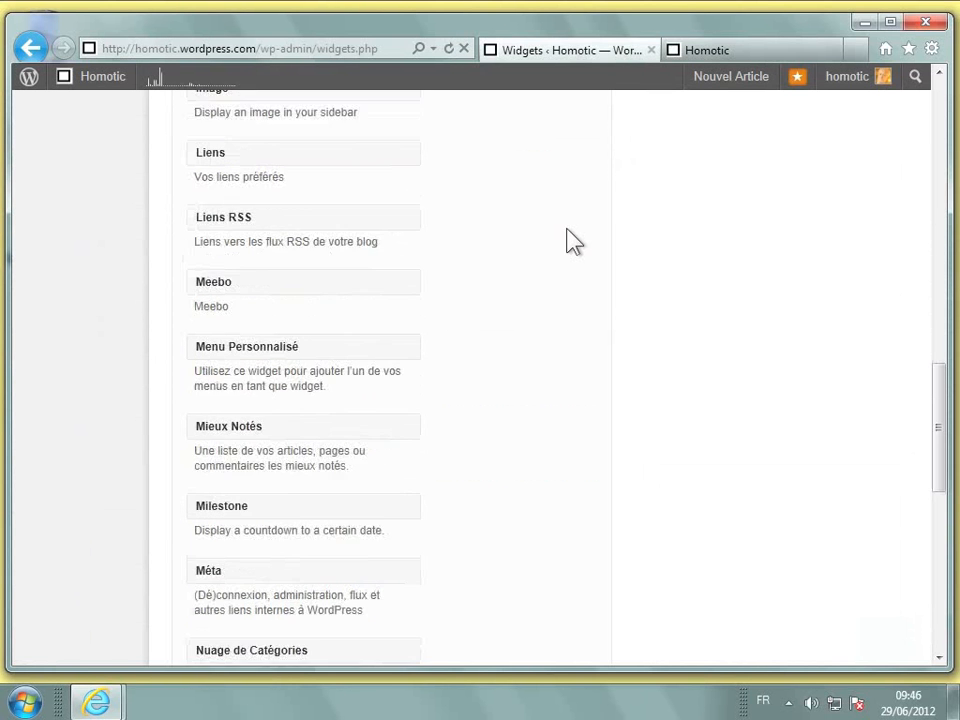
scroll(567, 240, down, 2)
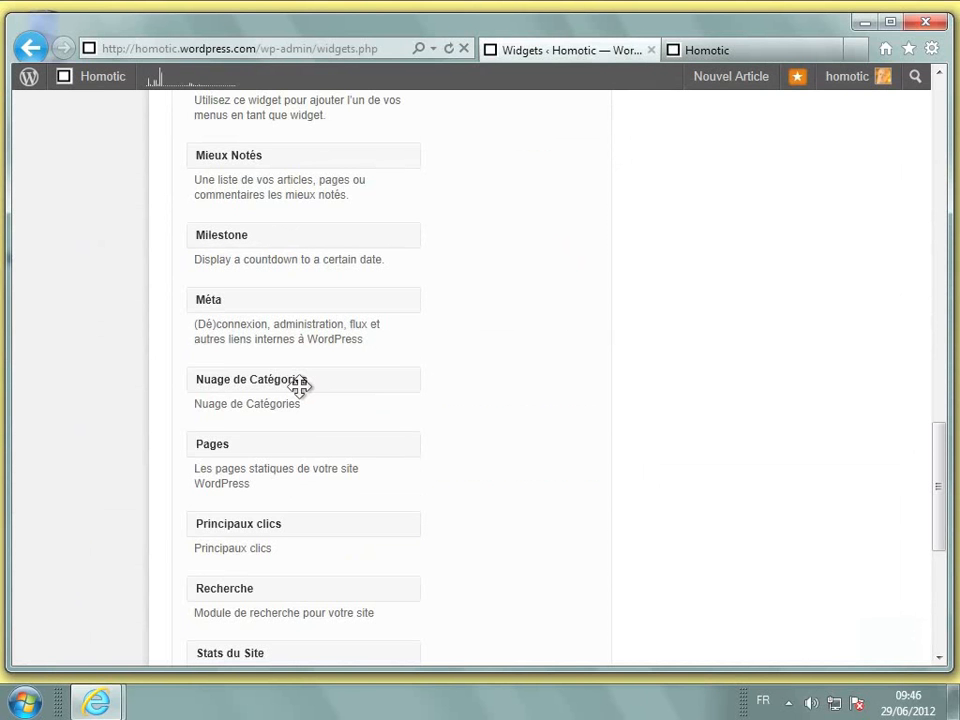
drag(299, 386, 773, 188)
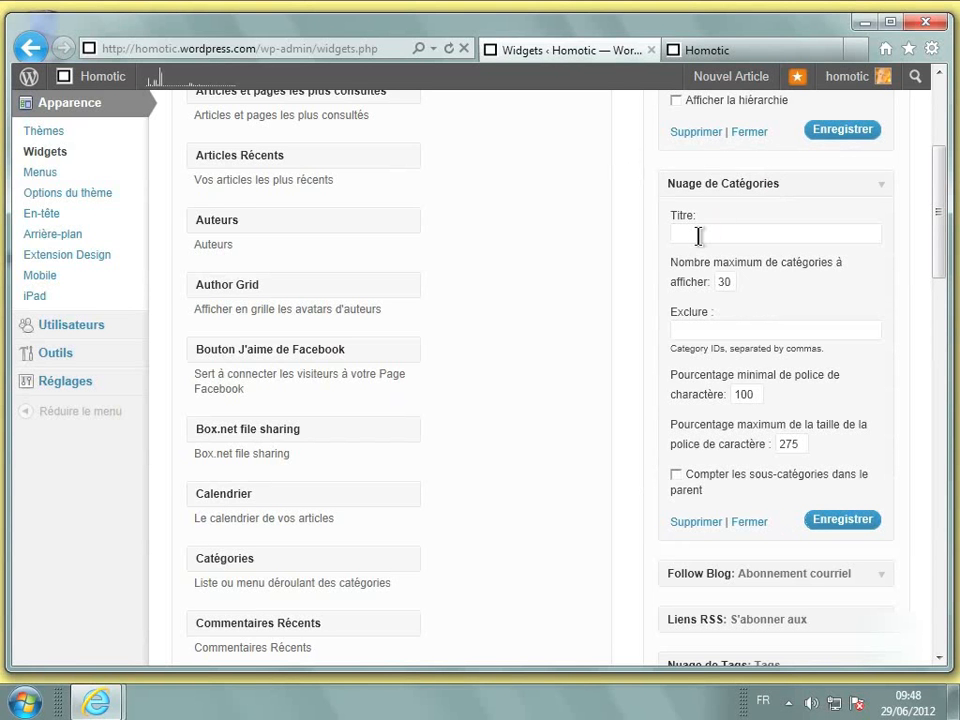
- Title the Nuage de Catégories widget "Vos services HomoTic"
click(698, 235)
text(VOs)
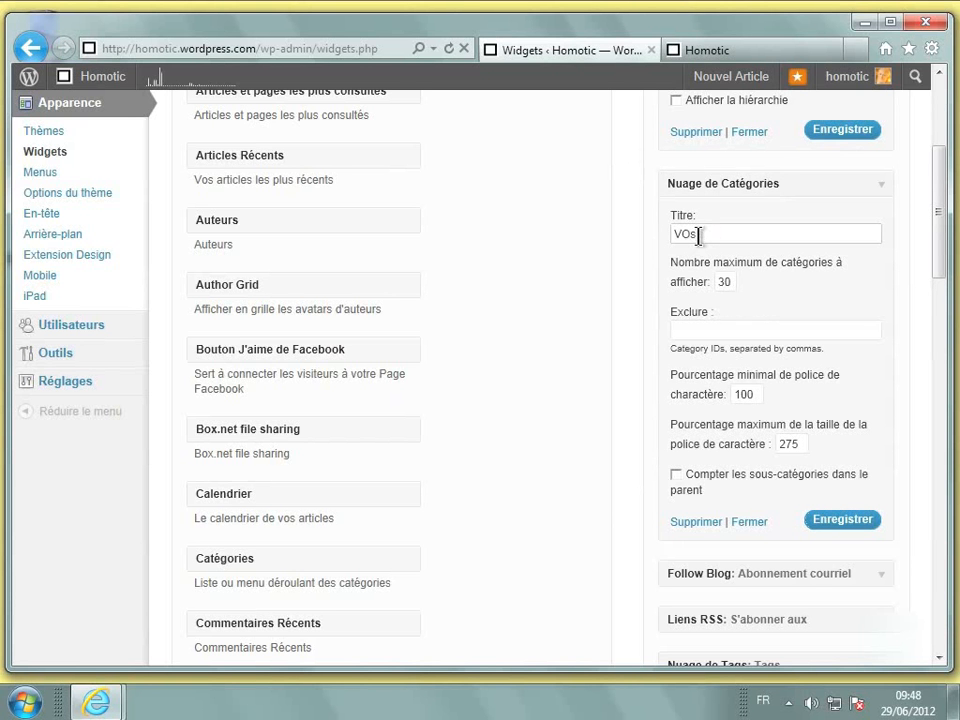
text( service)
key(BackSpace)
key(BackSpace)
key(BackSpace)
key(BackSpace)
key(BackSpace)
key(BackSpace)
key(BackSpace)
key(BackSpace)
key(BackSpace)
key(BackSpace)
text(os services HomoTi)
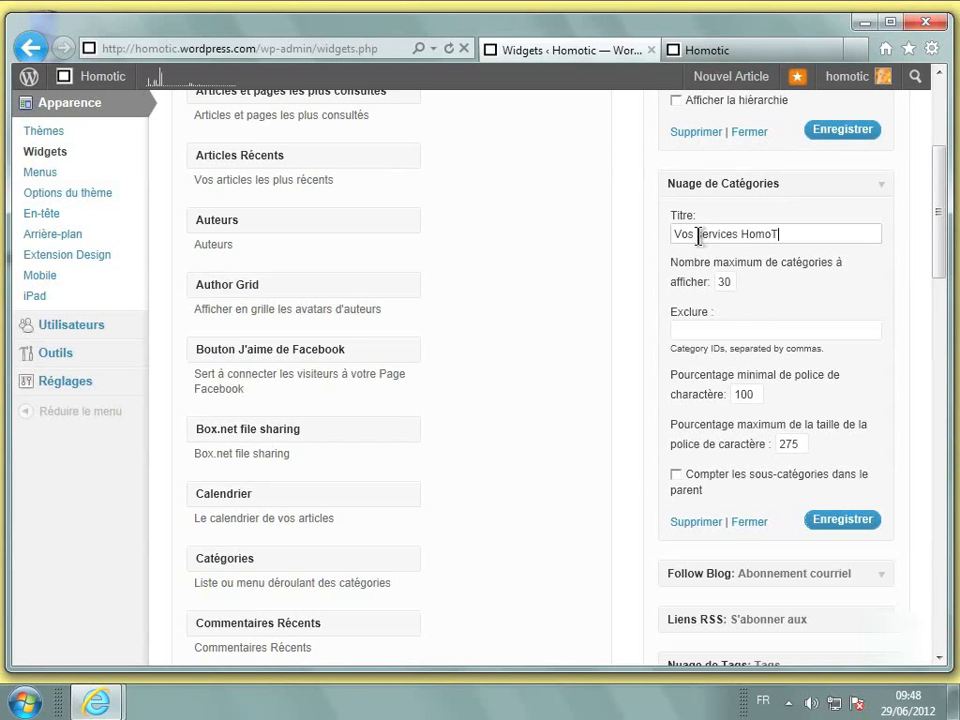
text(c)
- Set the category cloud's maximum number of displayed categories to 10 and enter "dossier de presse" as its exclusion
double_click(727, 283)
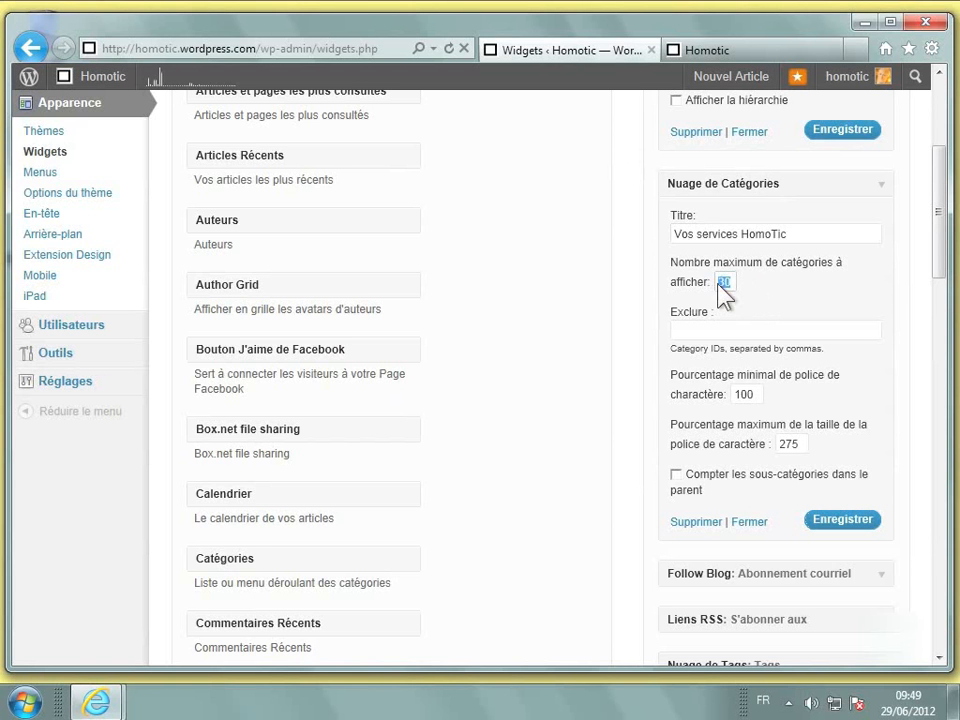
text(10)
click(730, 325)
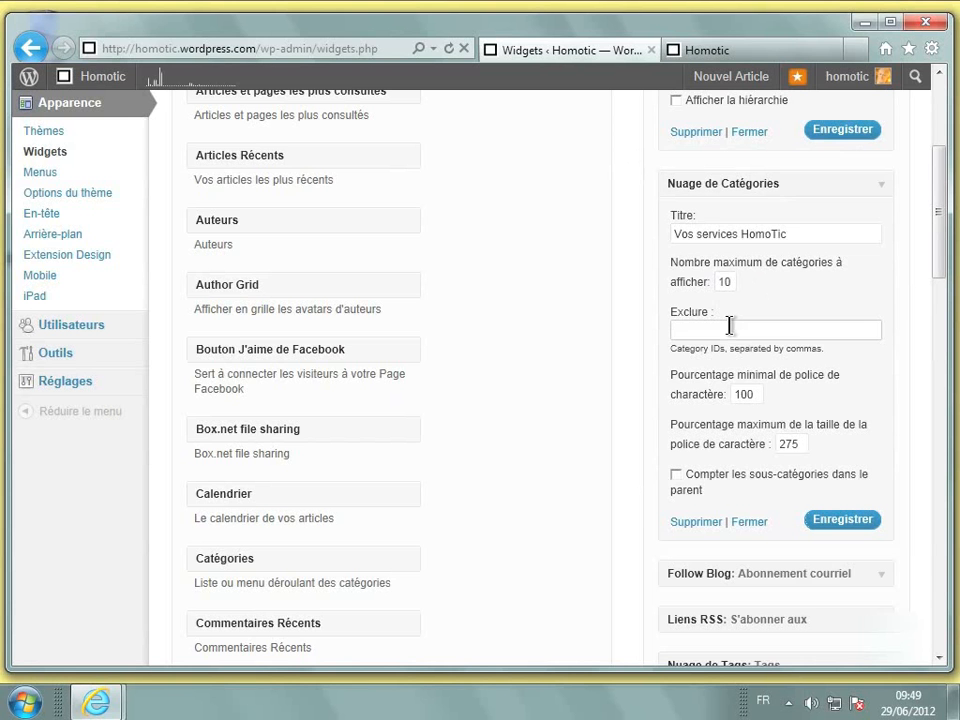
text(dossier de presse)
- Set the category cloud's maximum font size percentage to 100 and save the Nuage de Catégories widget
double_click(792, 443)
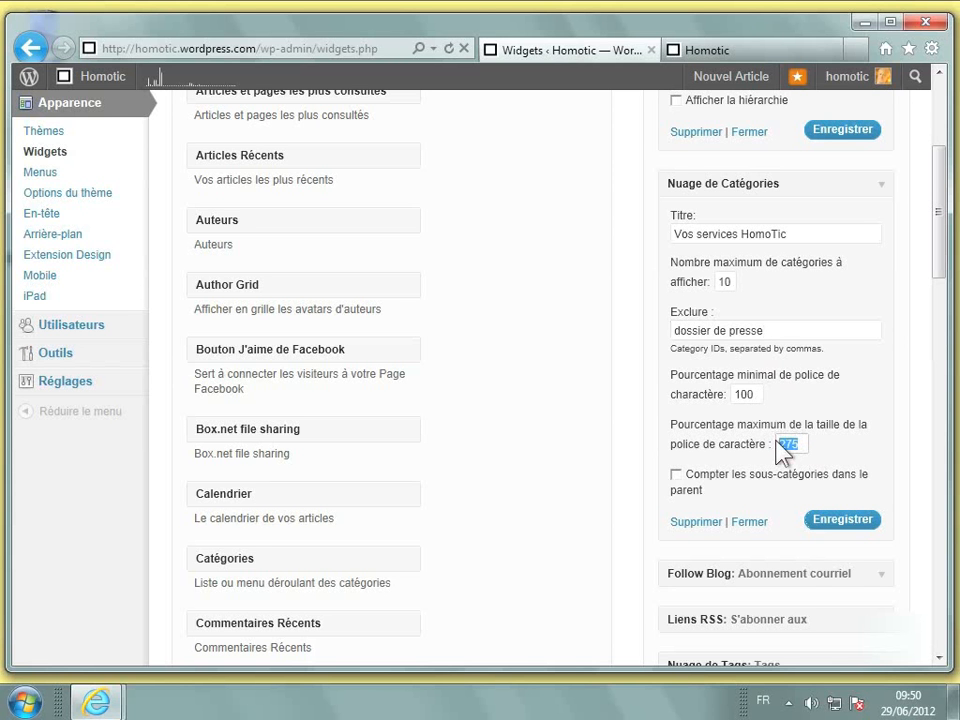
key(BackSpace)
text(100)
click(840, 524)
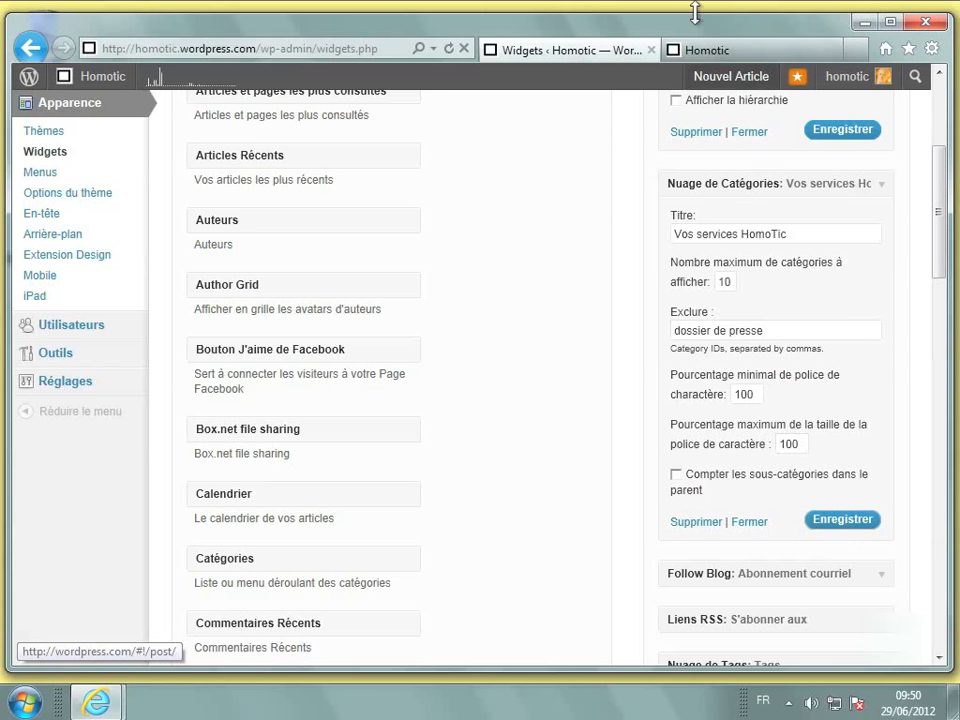
- Refresh the Homotic blog page and examine the "Vos services HomoTic" category cloud in its sidebar
click(700, 52)
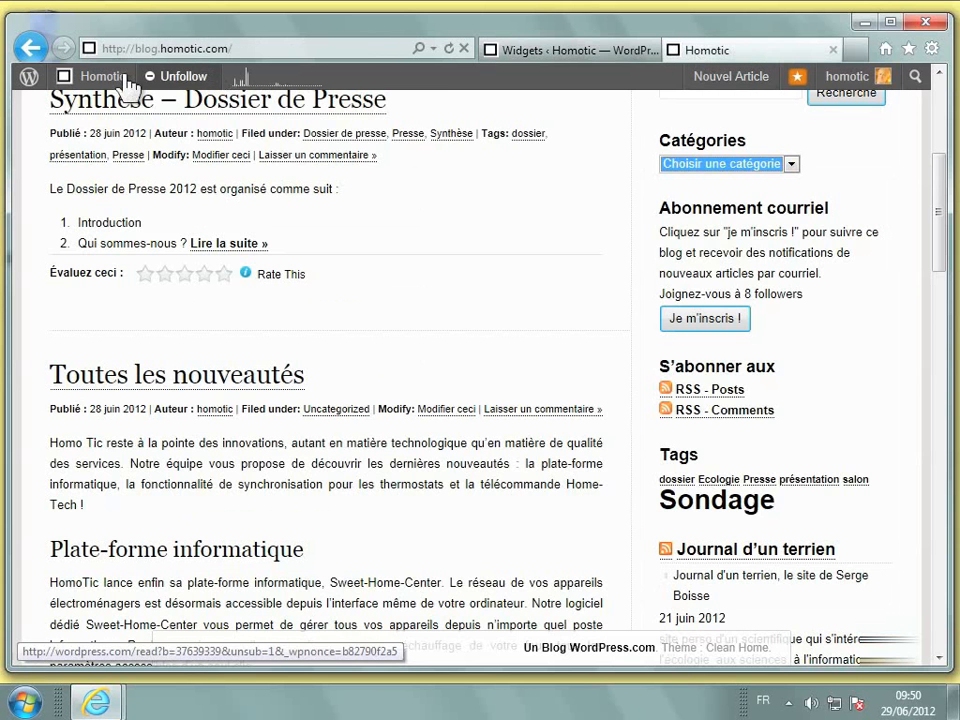
click(455, 49)
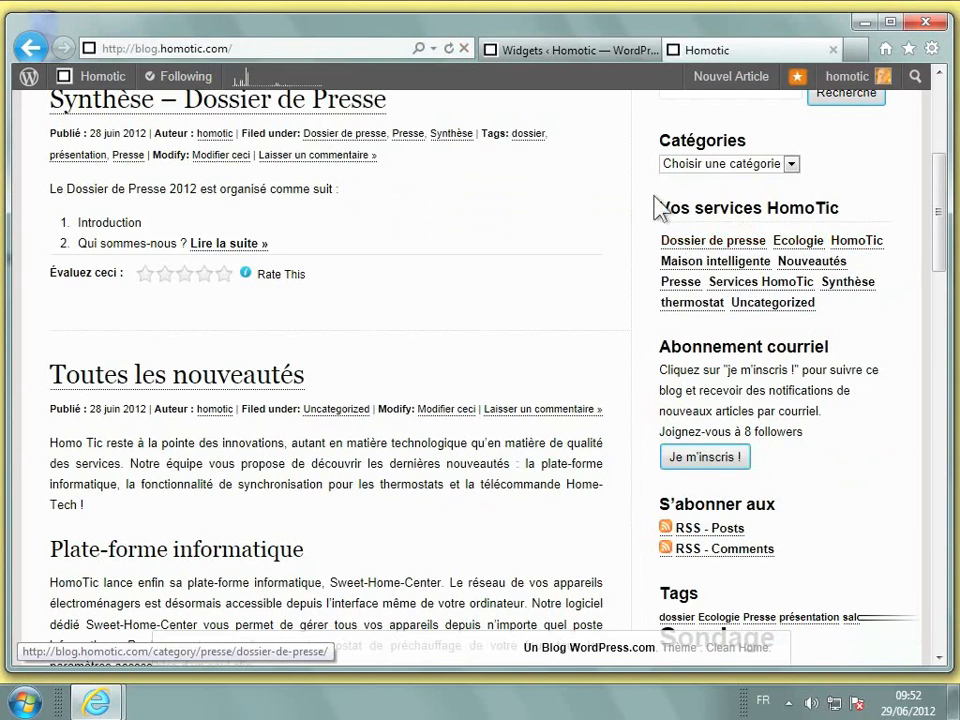
- Return to the Widgets administration page and try changing the Nuage de Catégories exclusion to lowercase "dossier de presse"
click(566, 48)
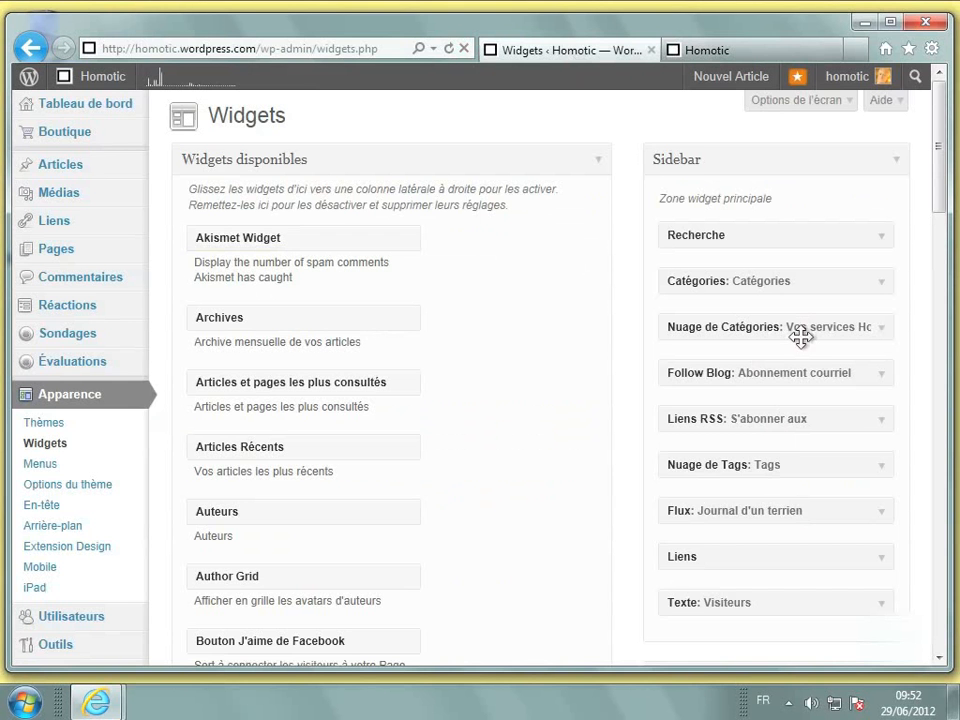
click(882, 333)
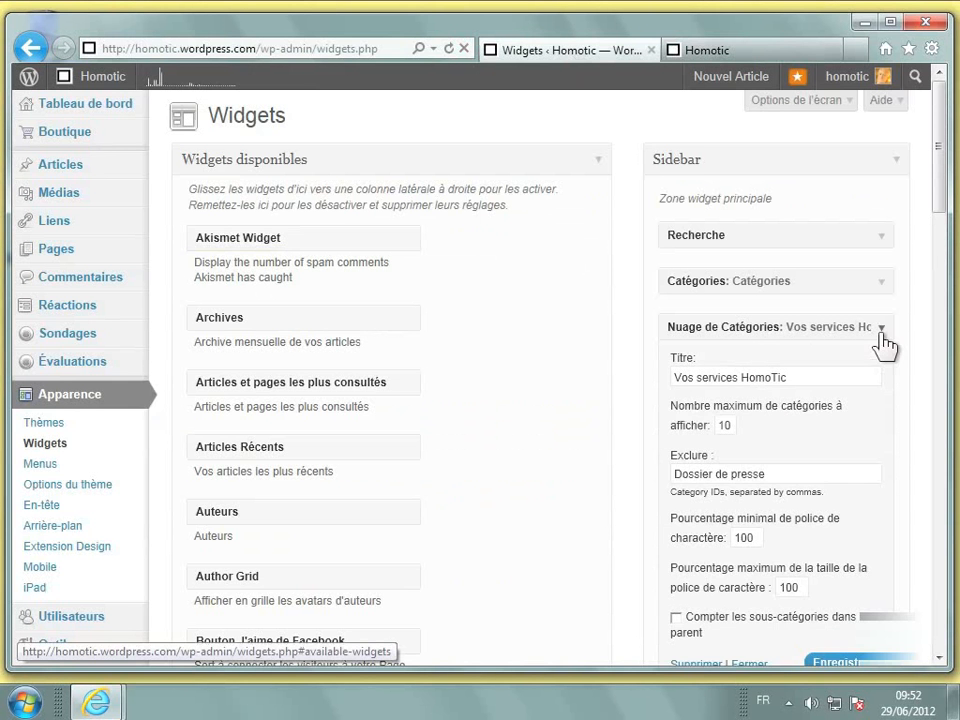
scroll(820, 440, down, 1)
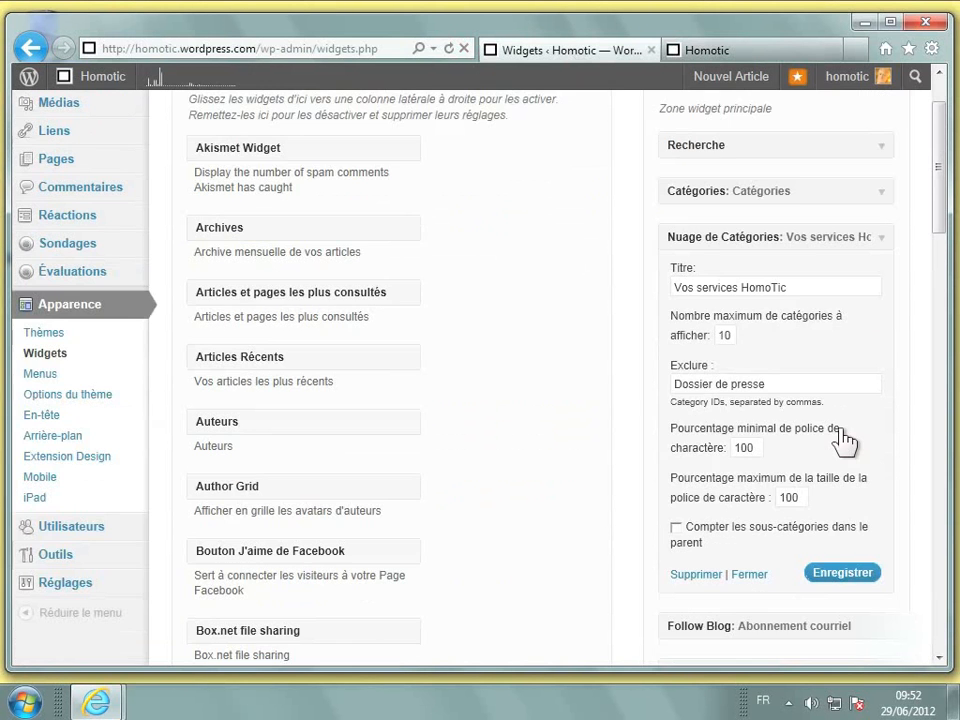
click(679, 384)
key(BackSpace)
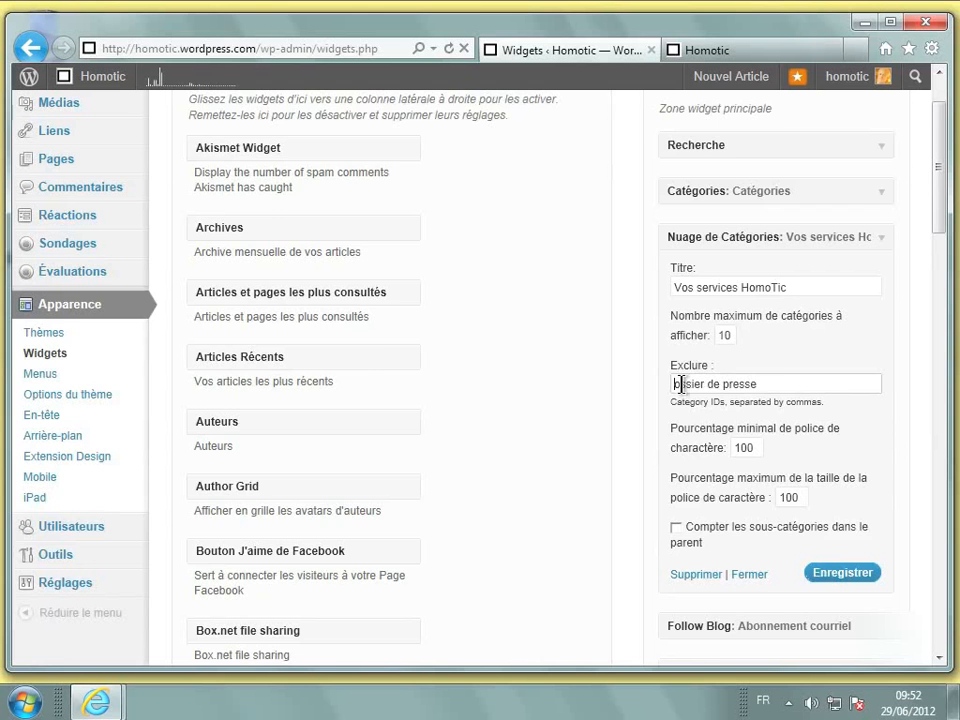
text(d)
- Open the article categories administration page and look up the identifier of the Dossier de presse category
scroll(679, 384, up, 1)
mouse_move(122, 231)
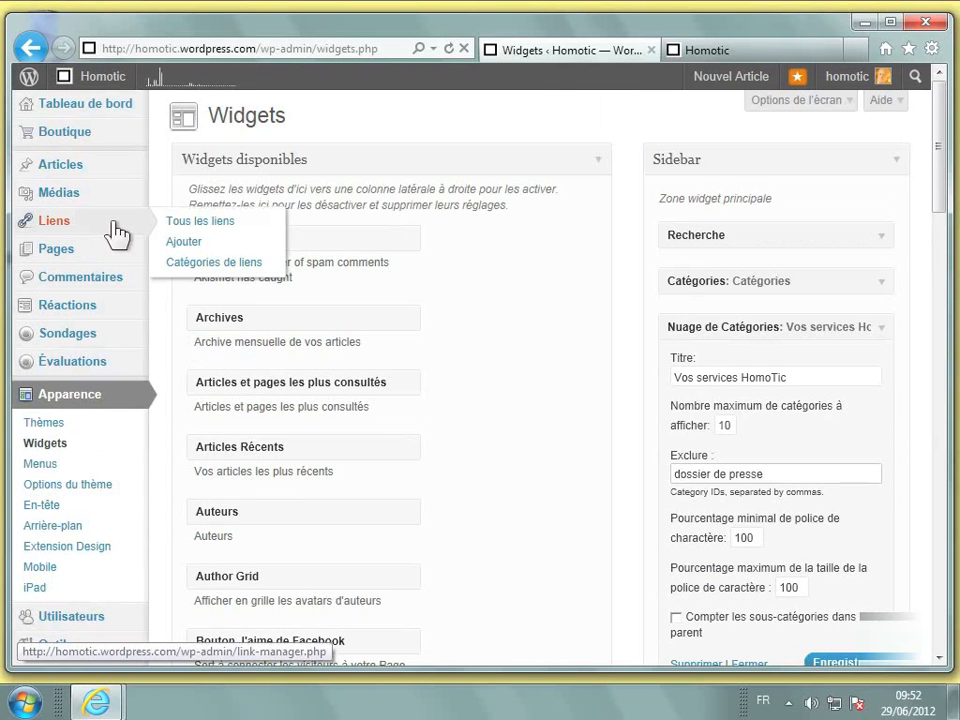
mouse_move(101, 185)
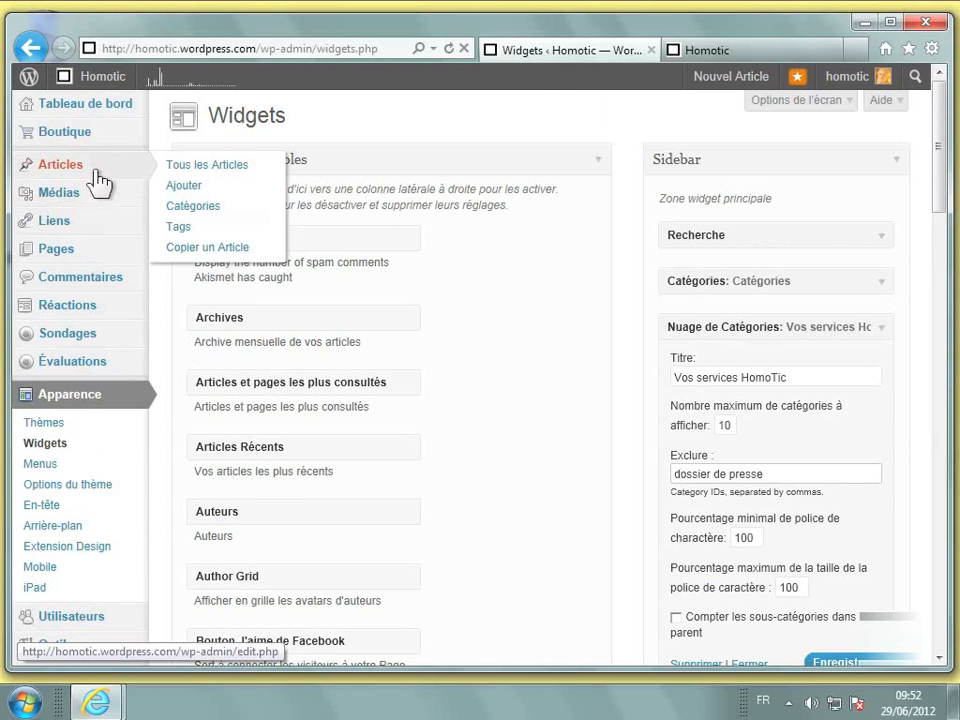
click(209, 207)
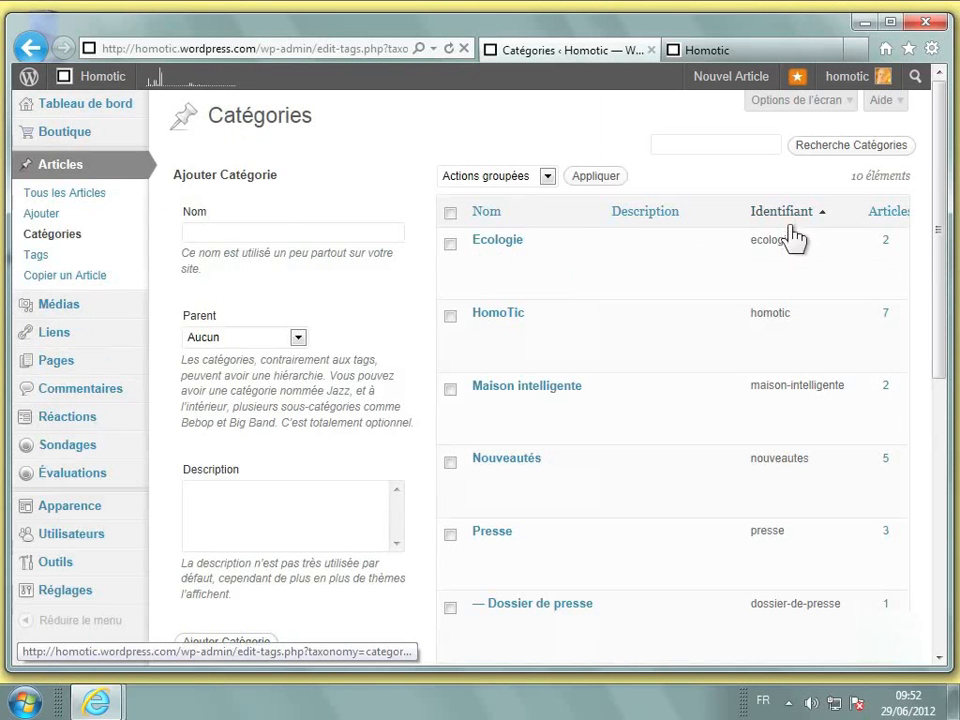
mouse_move(785, 313)
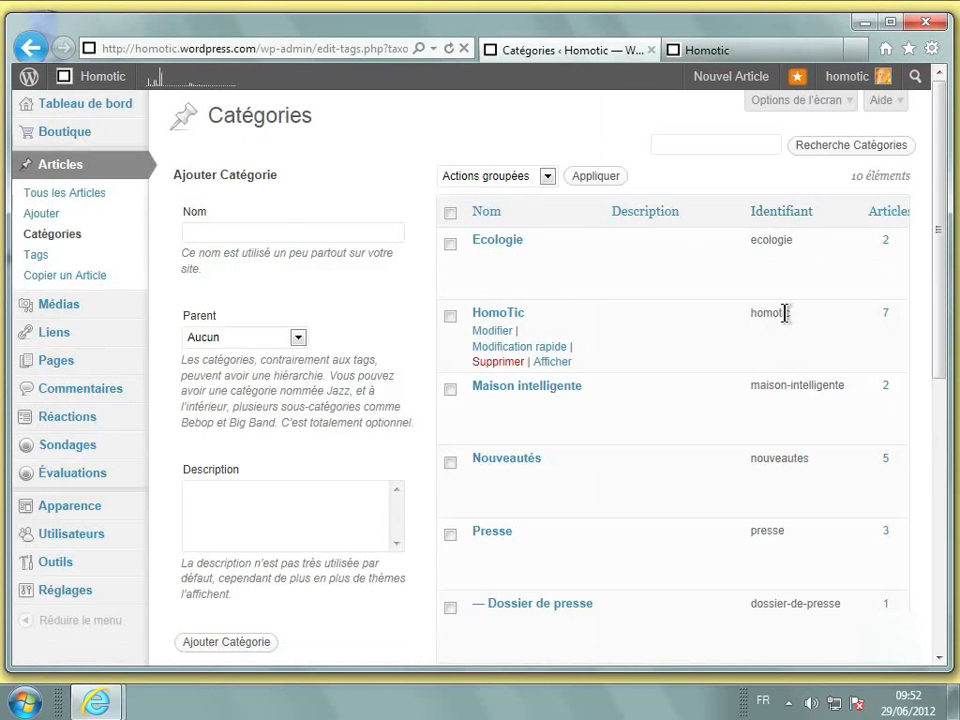
scroll(785, 313, down, 2)
mouse_move(825, 426)
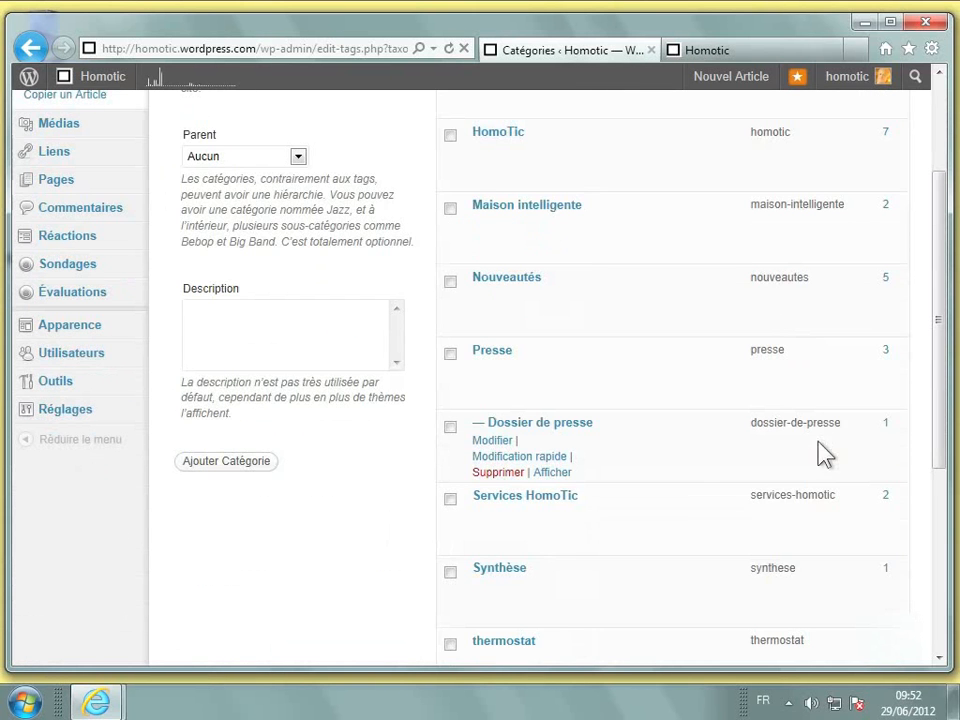